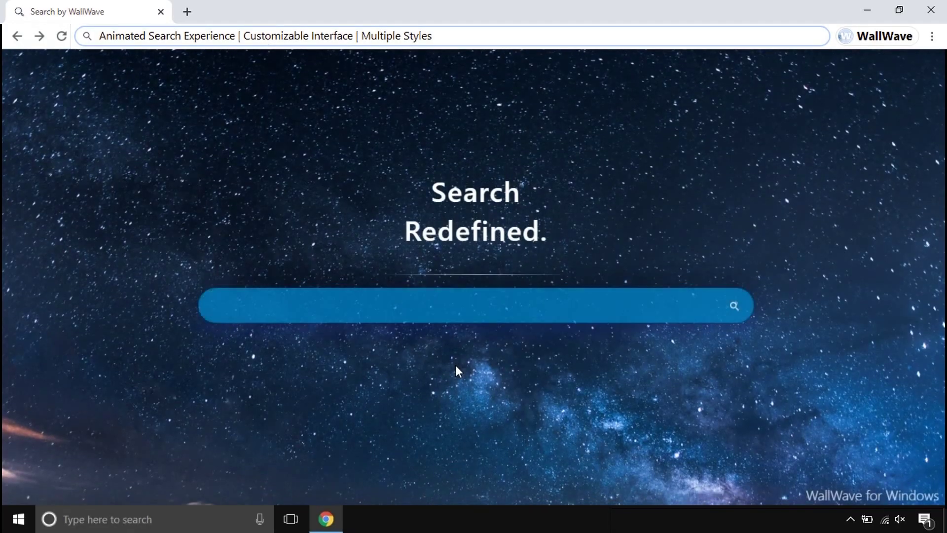
- Search WallWave for 'how to make slime'
{"action": "left_click", "coordinate": [421, 306]}
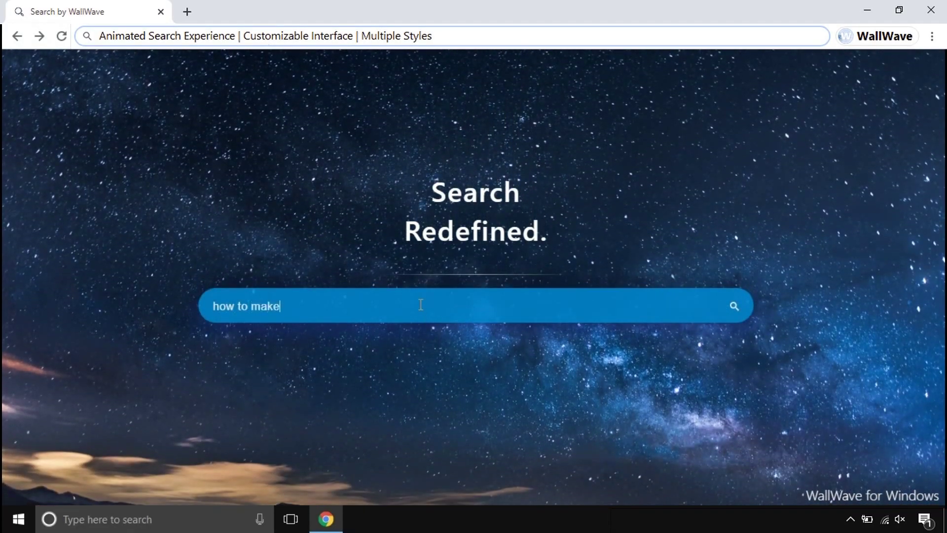
{"action": "type", "text": "how to make slime"}
{"action": "key", "text": "Return"}
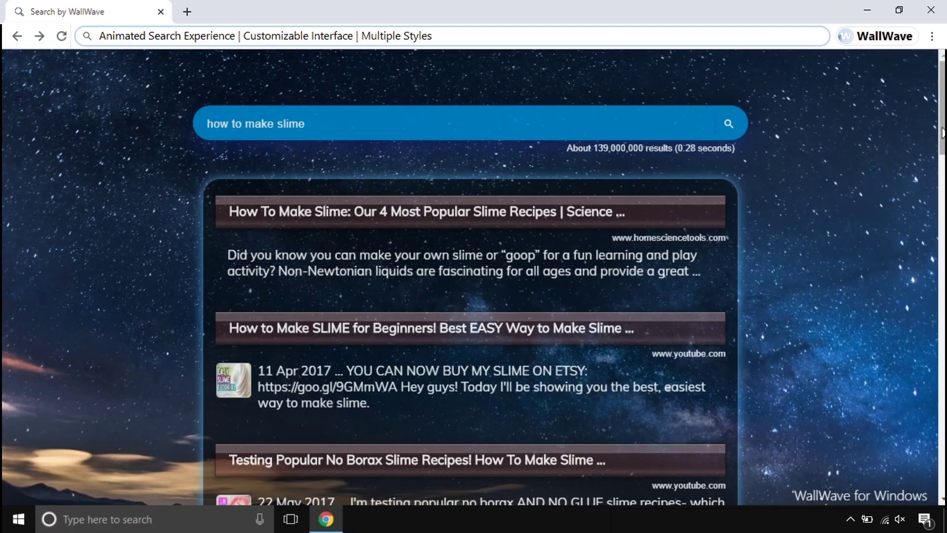
- Follow the Wikipedia links to the Golestan Province and then Bahçesaray (district) articles
{"action": "left_click_drag", "start_coordinate": [941, 148], "coordinate": [937, 496]}
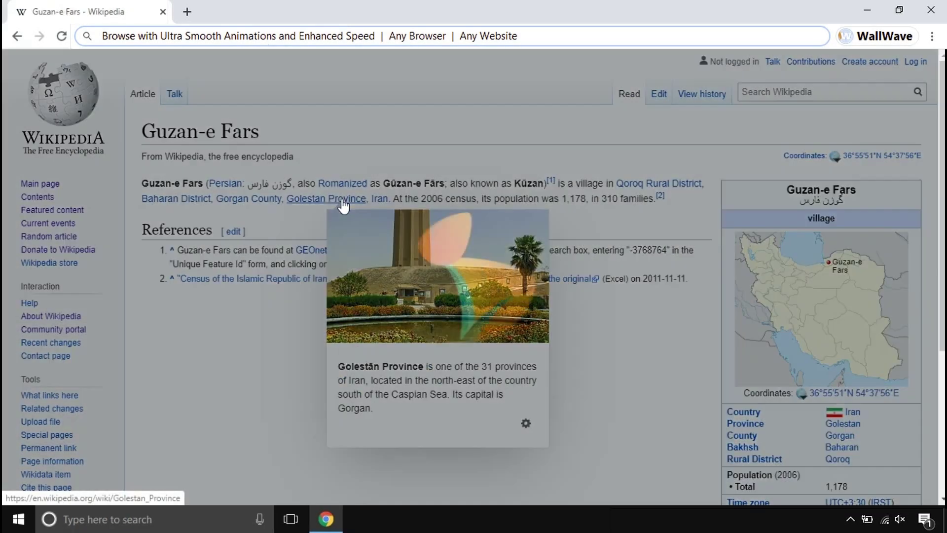
{"action": "left_click", "coordinate": [344, 199]}
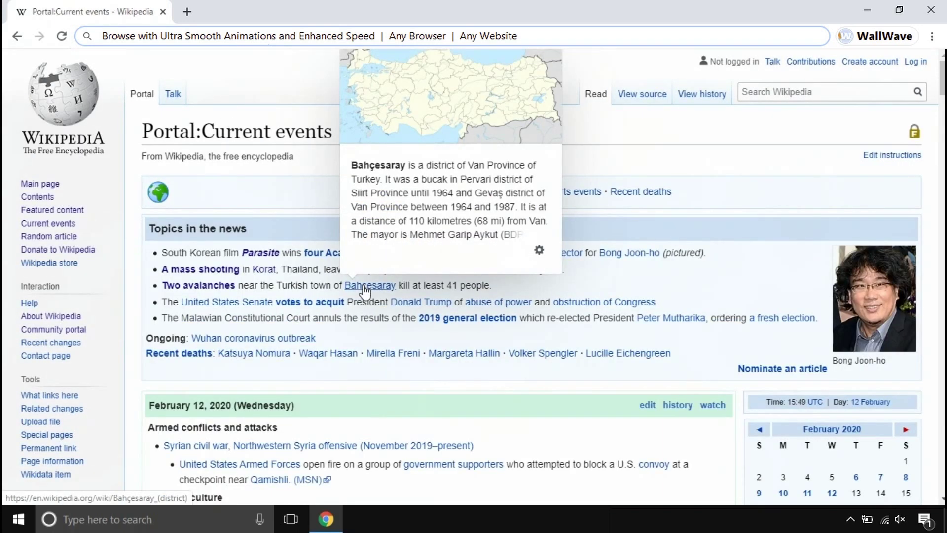
{"action": "left_click", "coordinate": [364, 287]}
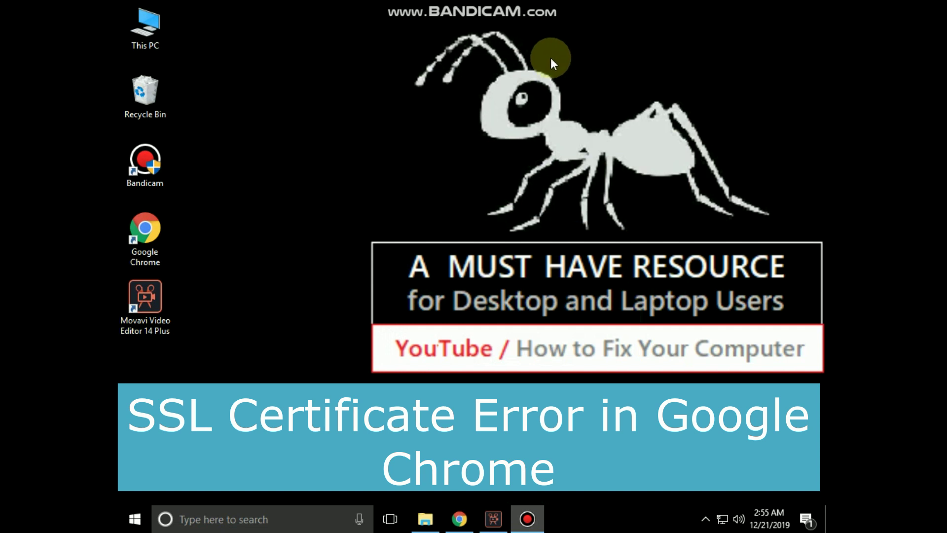
- Search Windows for 'internet options' and open the Internet Properties dialog
{"action": "left_click", "coordinate": [231, 507]}
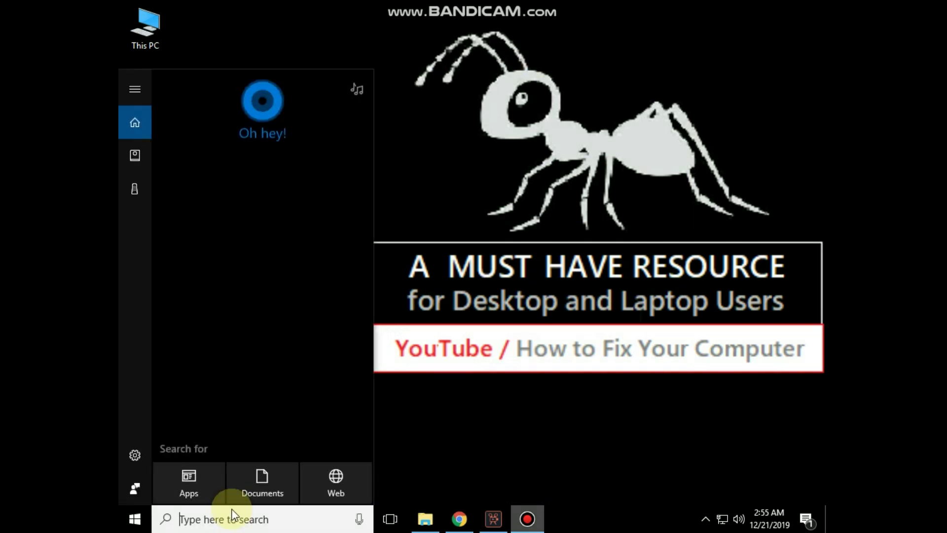
{"action": "type", "text": "internet options"}
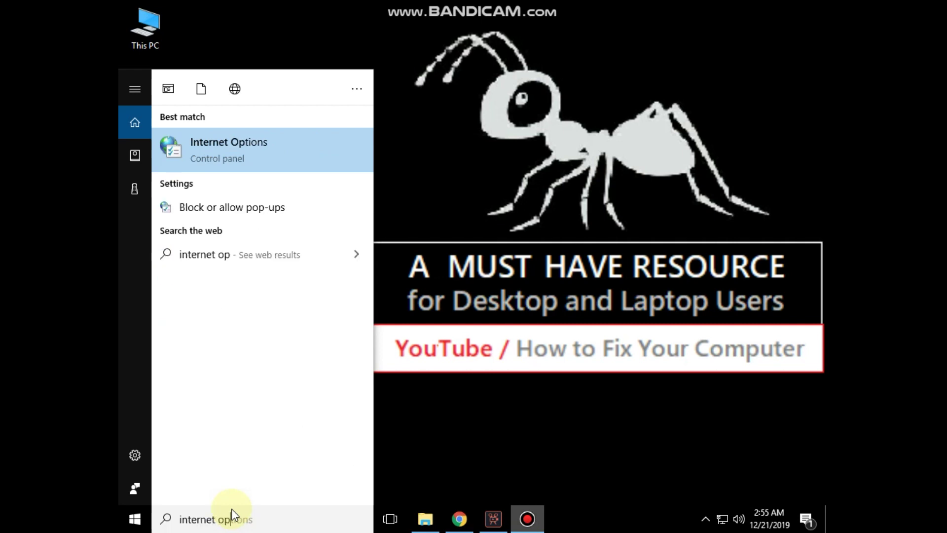
{"action": "left_click", "coordinate": [239, 154]}
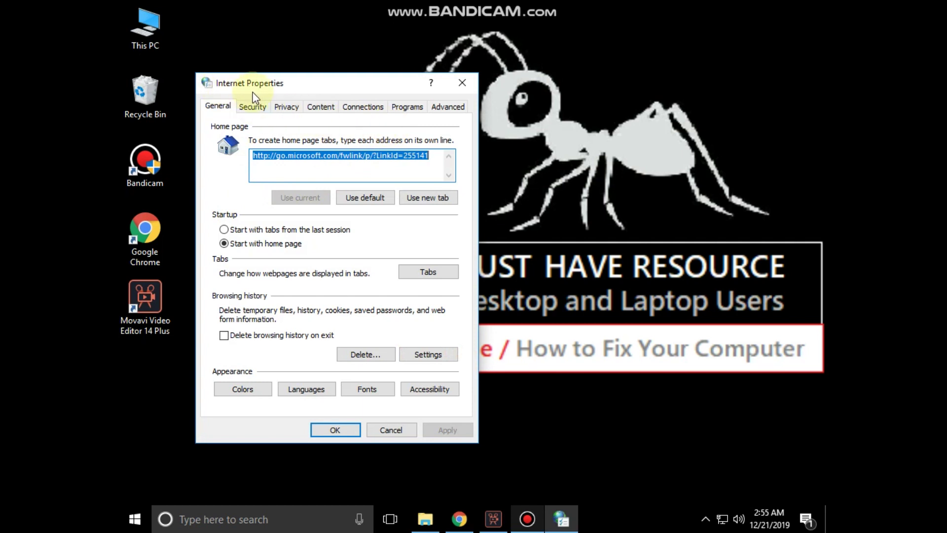
- On the Advanced tab, uncheck publisher's and server certificate revocation checks, then apply and confirm
{"action": "left_click", "coordinate": [442, 110]}
{"action": "left_click_drag", "start_coordinate": [449, 150], "coordinate": [450, 218]}
{"action": "scroll", "coordinate": [372, 208], "scroll_direction": "down", "scroll_amount": 4}
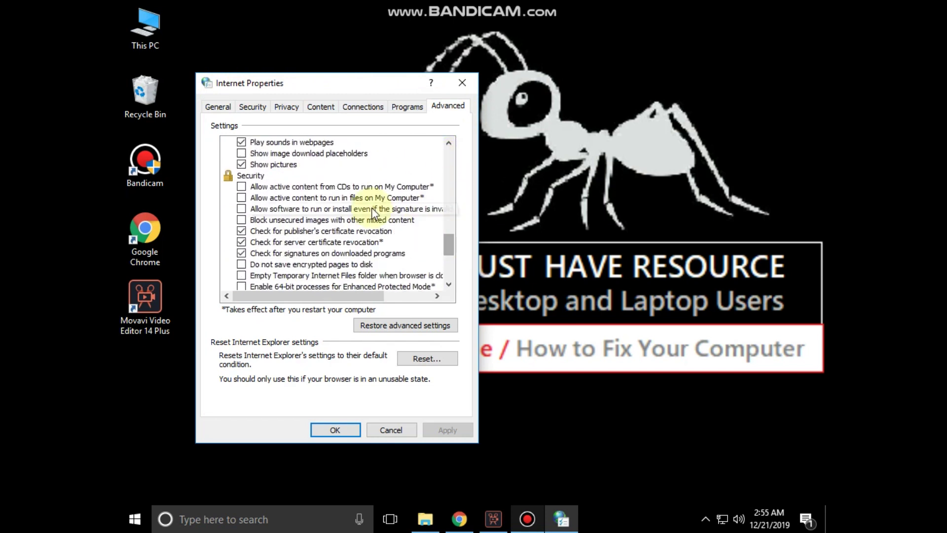
{"action": "left_click", "coordinate": [267, 232]}
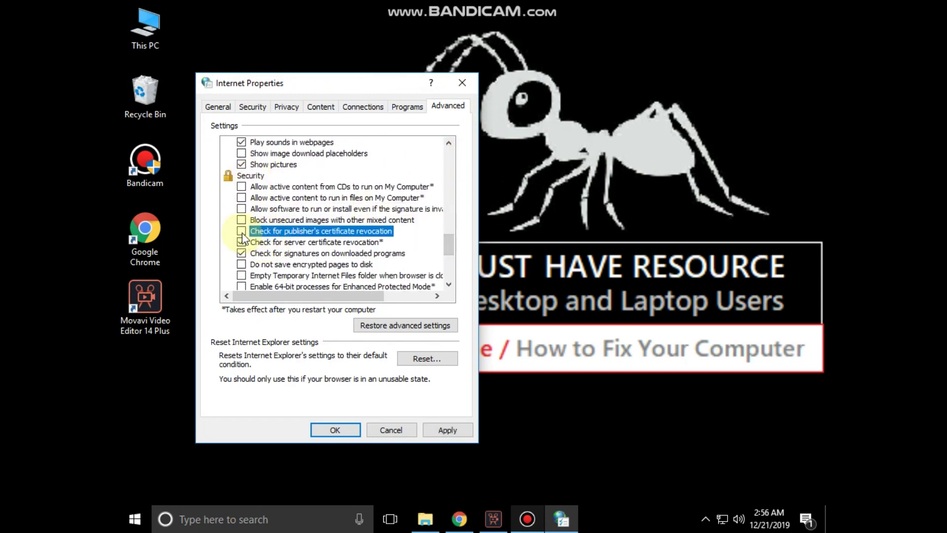
{"action": "left_click", "coordinate": [256, 242]}
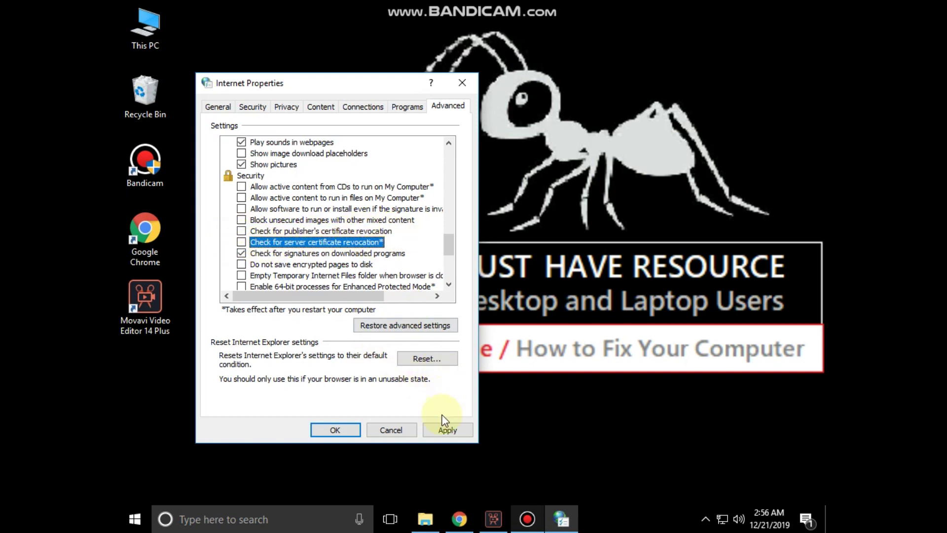
{"action": "left_click", "coordinate": [447, 429]}
{"action": "left_click", "coordinate": [334, 429]}
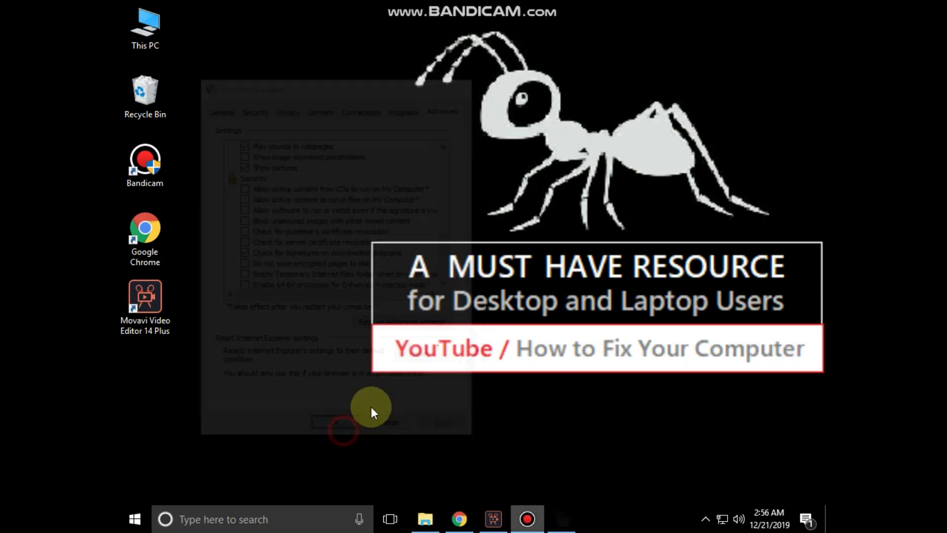
- Reopen Internet Properties from a Windows search for 'internet options'
{"action": "left_click", "coordinate": [242, 515]}
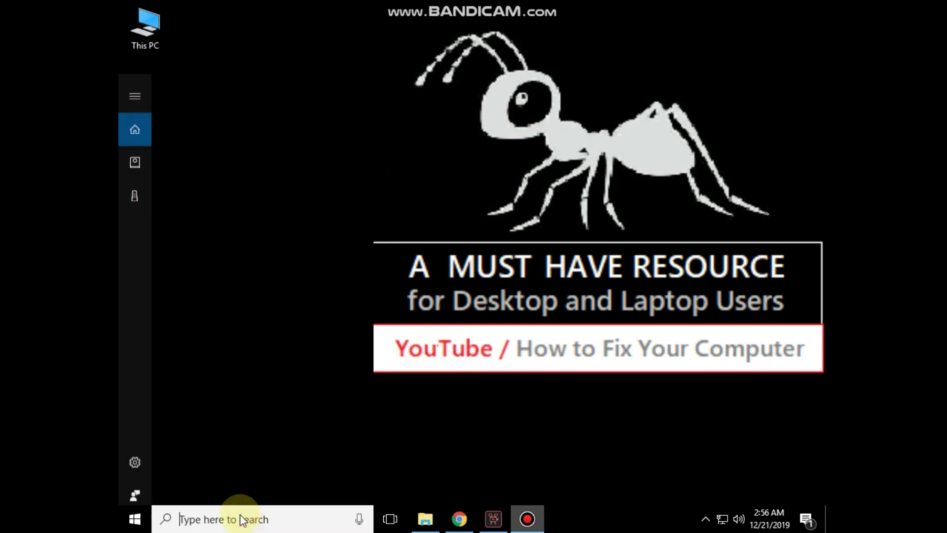
{"action": "type", "text": "internet options"}
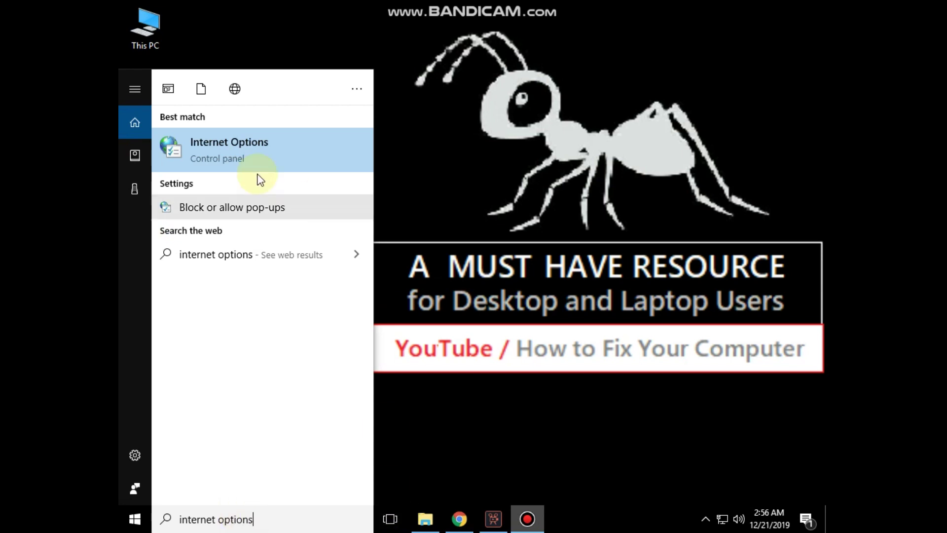
{"action": "left_click", "coordinate": [238, 148]}
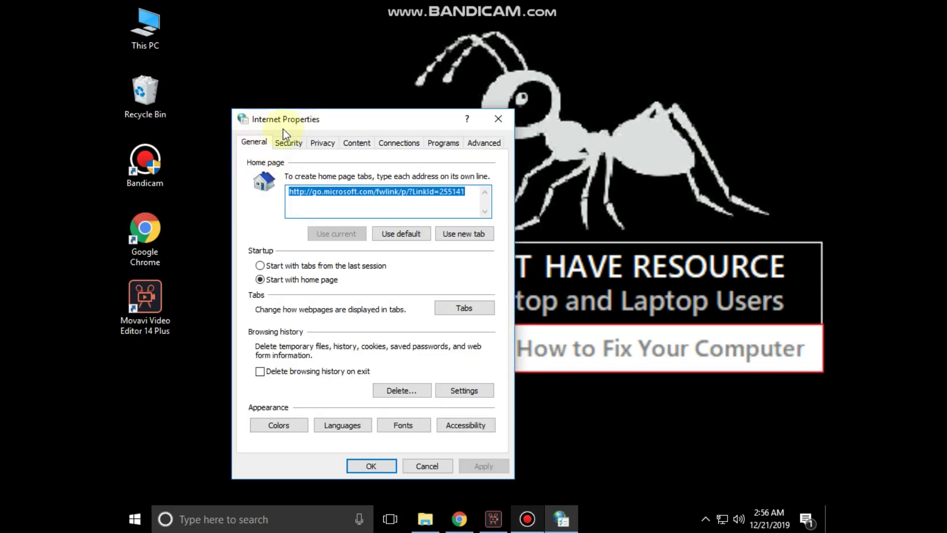
- On the Security tab, nudge the Internet zone slider back to Medium-high, then select Trusted sites
{"action": "left_click", "coordinate": [290, 145]}
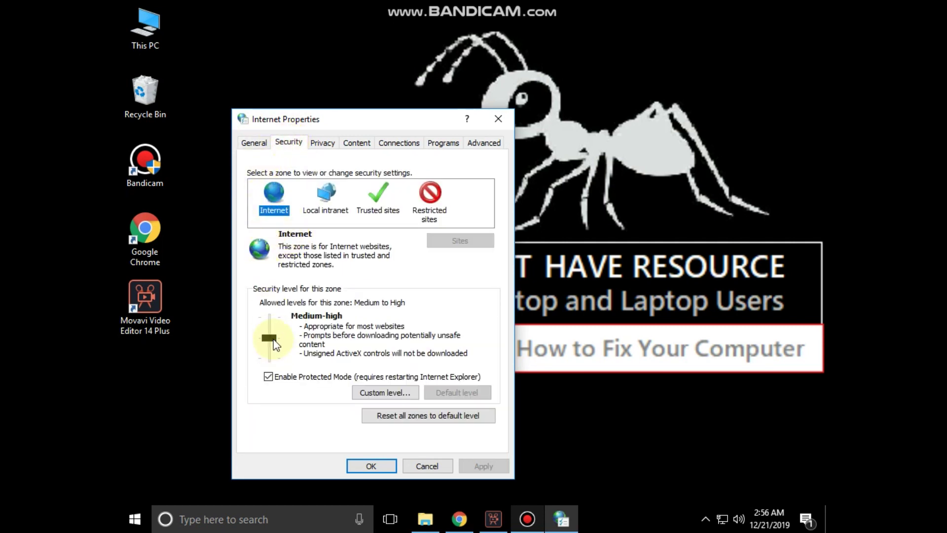
{"action": "mouse_move", "coordinate": [275, 343]}
{"action": "left_mouse_down"}
{"action": "mouse_move", "coordinate": [270, 314]}
{"action": "mouse_move", "coordinate": [274, 340]}
{"action": "left_mouse_up"}
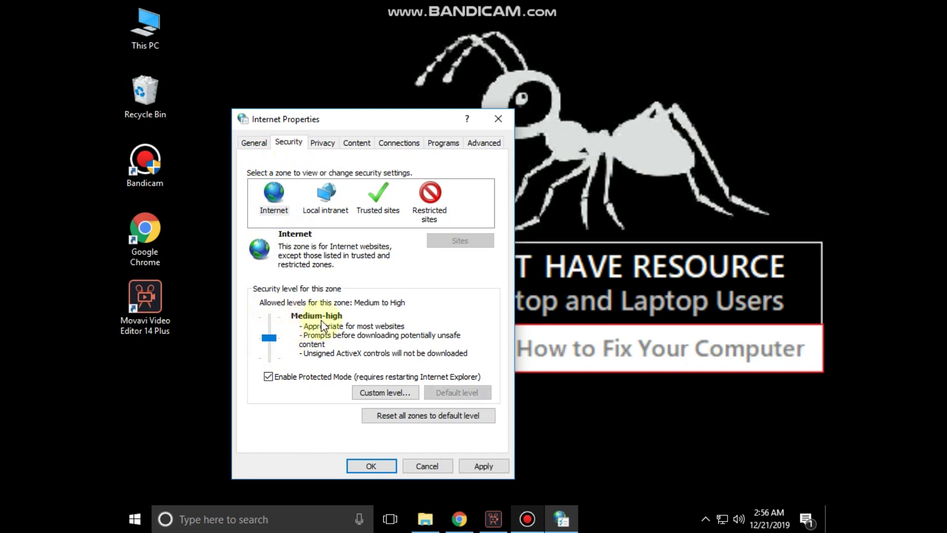
{"action": "left_click", "coordinate": [377, 200]}
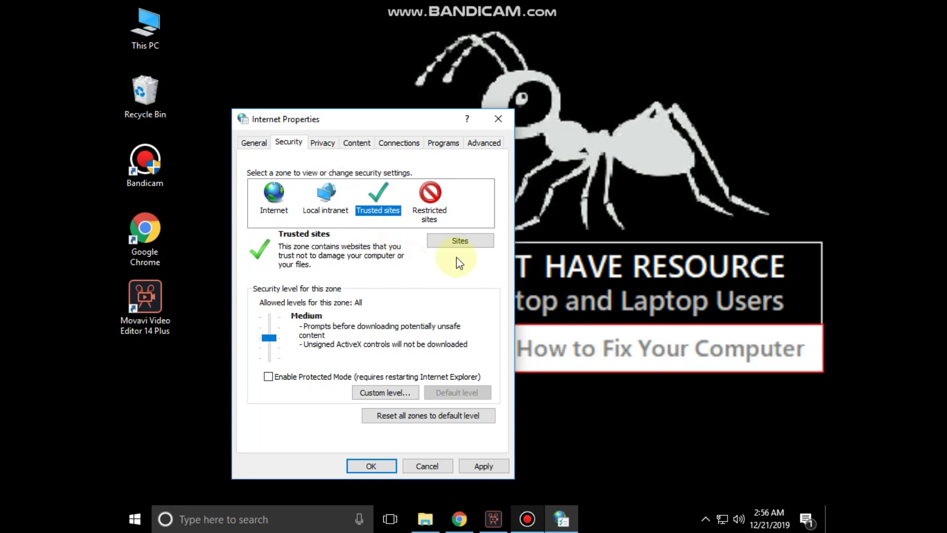
{"action": "left_click", "coordinate": [458, 242]}
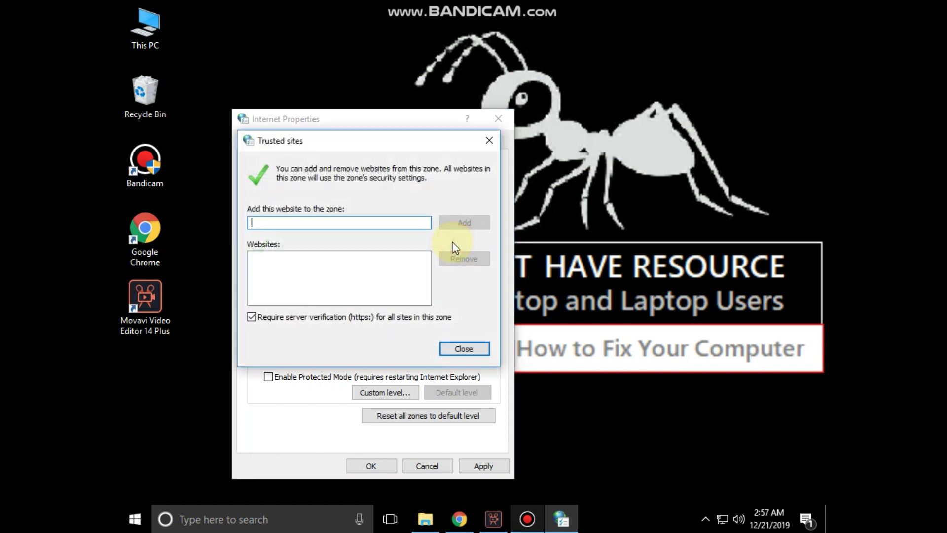
{"action": "left_click", "coordinate": [271, 225]}
{"action": "type", "text": "https://www.google.com"}
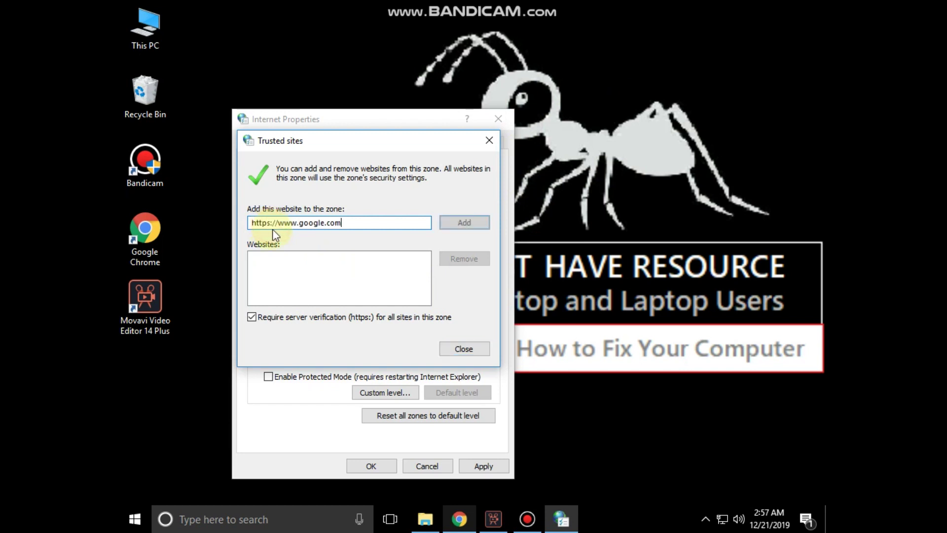
{"action": "left_click_drag", "start_coordinate": [345, 223], "coordinate": [232, 226]}
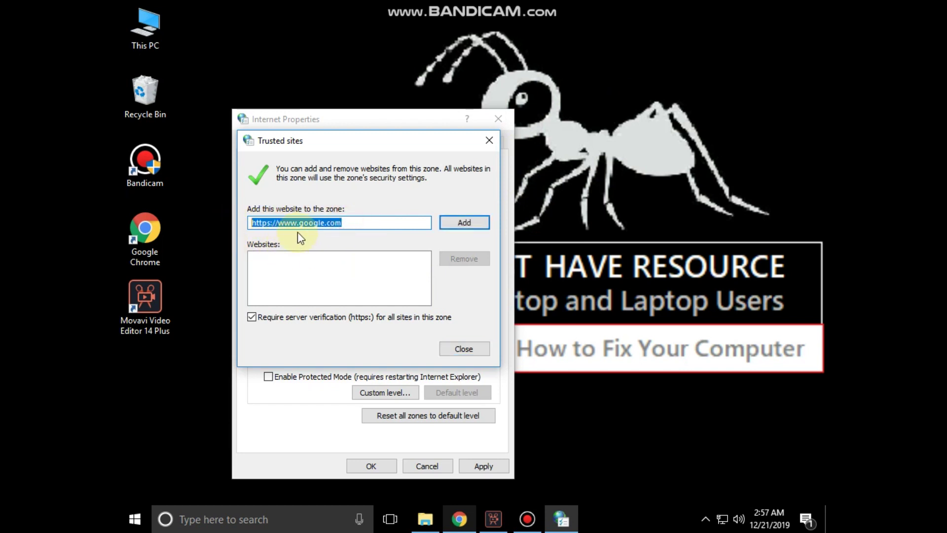
{"action": "left_click", "coordinate": [458, 225]}
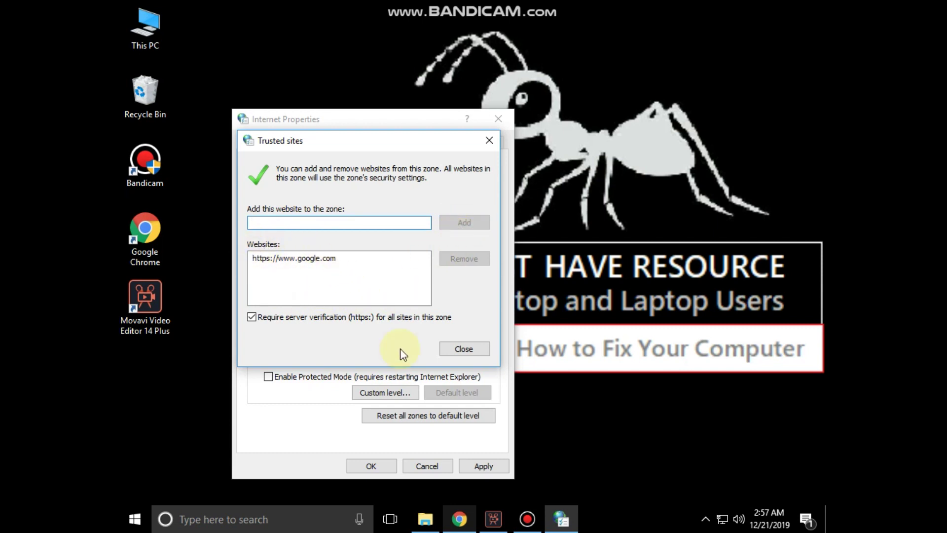
{"action": "left_click", "coordinate": [457, 348]}
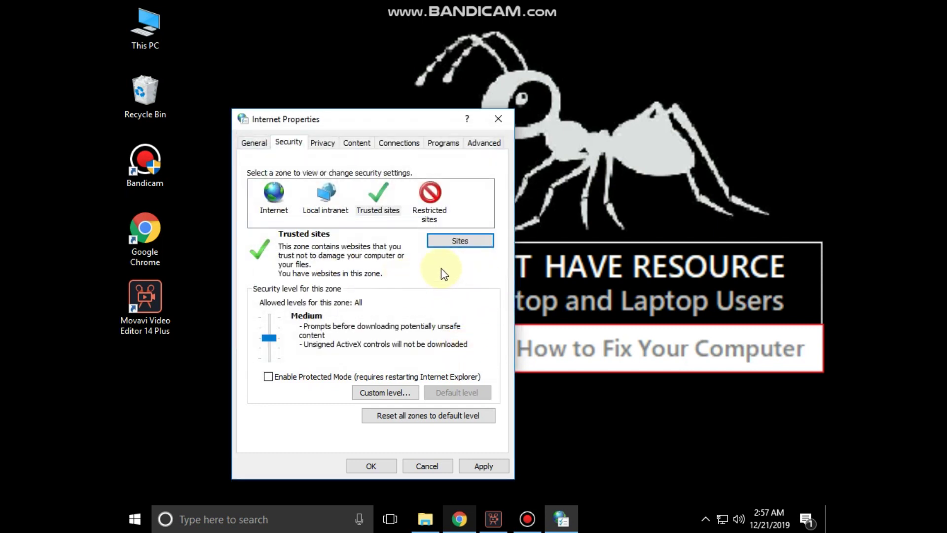
{"action": "left_click", "coordinate": [488, 470]}
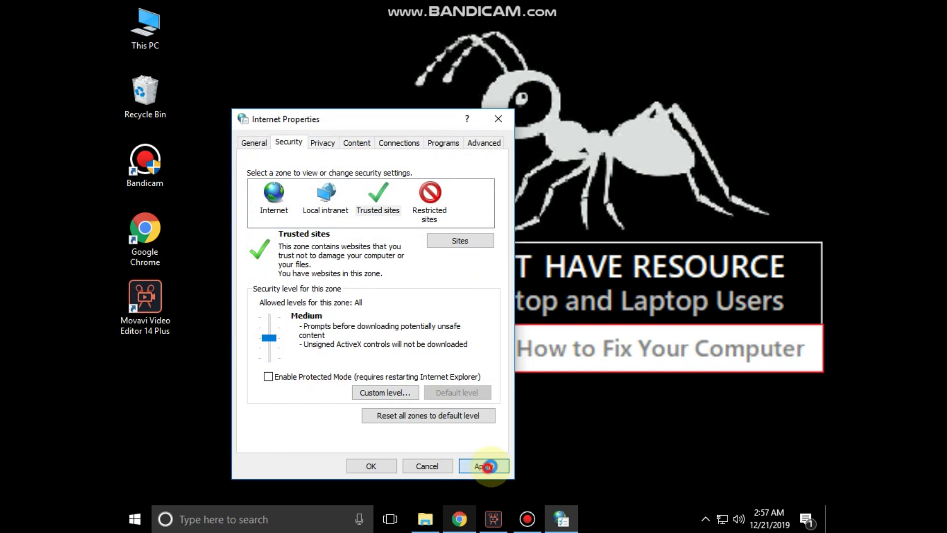
{"action": "left_click", "coordinate": [371, 466]}
- In Settings' Date & time page, switch Set time automatically on
{"action": "left_click", "coordinate": [135, 523]}
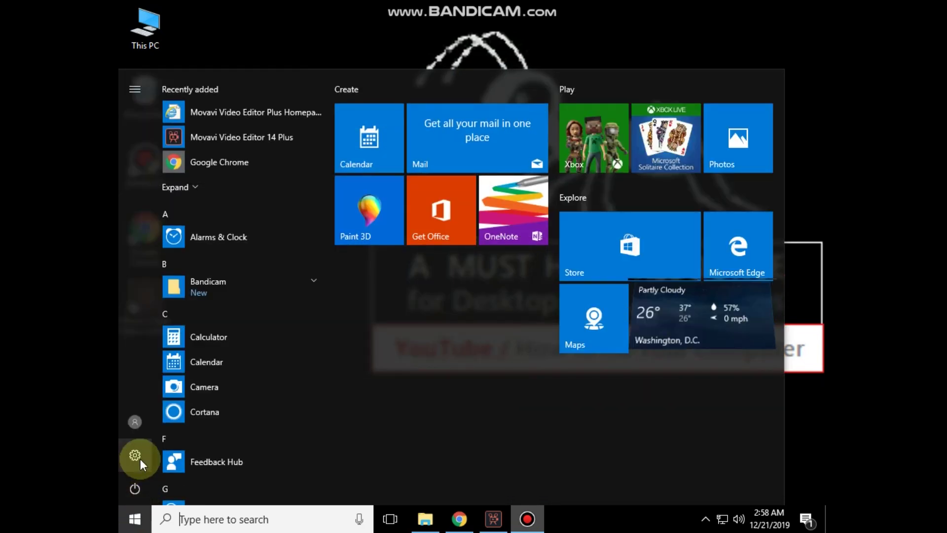
{"action": "left_click", "coordinate": [133, 457]}
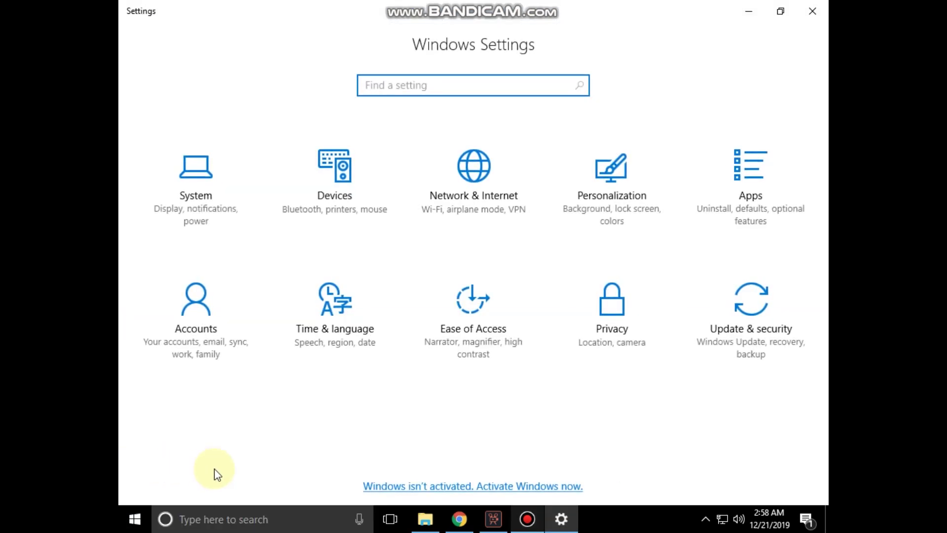
{"action": "left_click", "coordinate": [348, 312]}
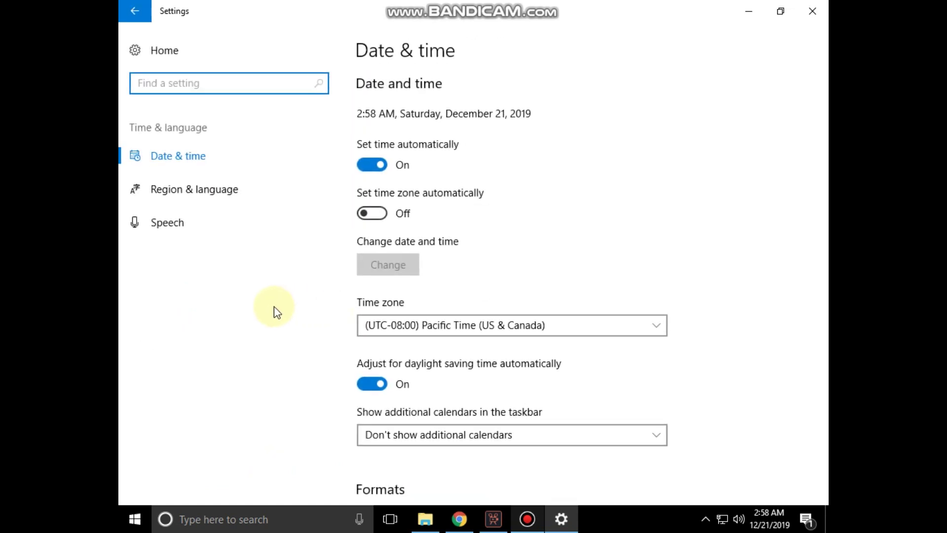
{"action": "left_click", "coordinate": [175, 156]}
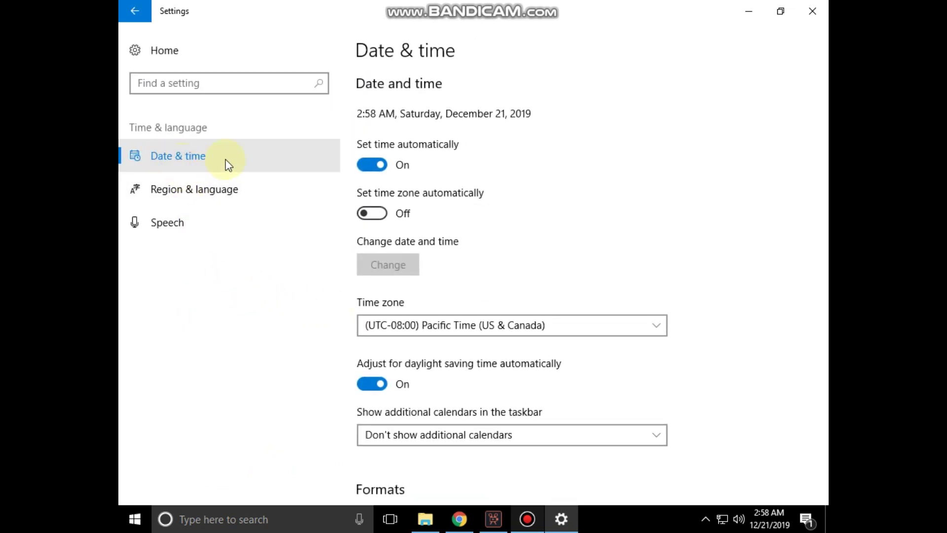
{"action": "left_click", "coordinate": [369, 166]}
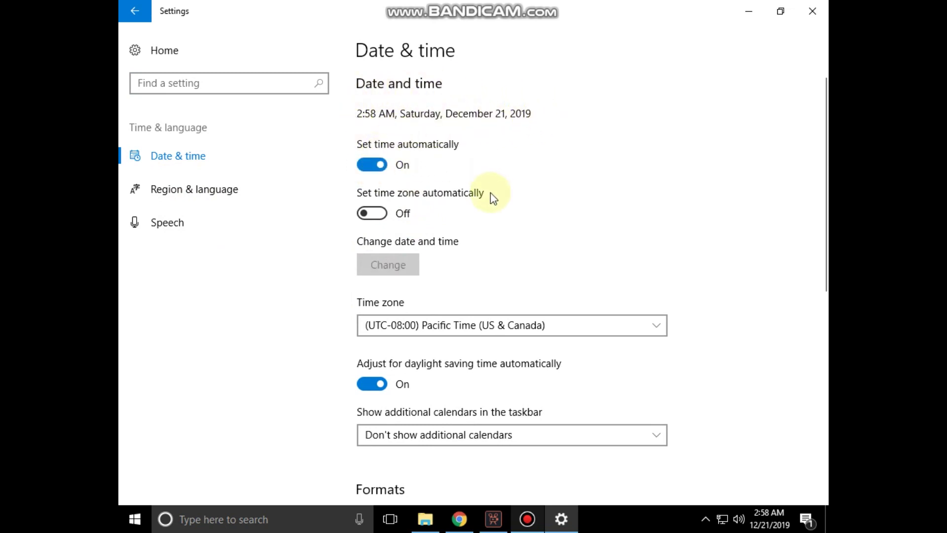
- Set the time zone to (UTC+05:30) Chennai, Kolkata, Mumbai, New Delhi and close Settings
{"action": "left_click", "coordinate": [550, 326]}
{"action": "left_click_drag", "start_coordinate": [661, 269], "coordinate": [660, 373]}
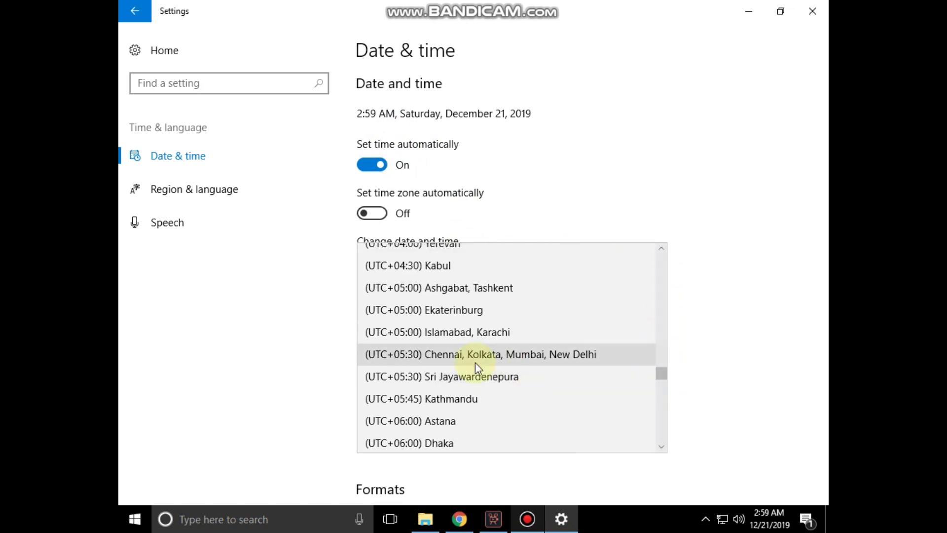
{"action": "left_click", "coordinate": [475, 356]}
{"action": "left_click", "coordinate": [805, 9]}
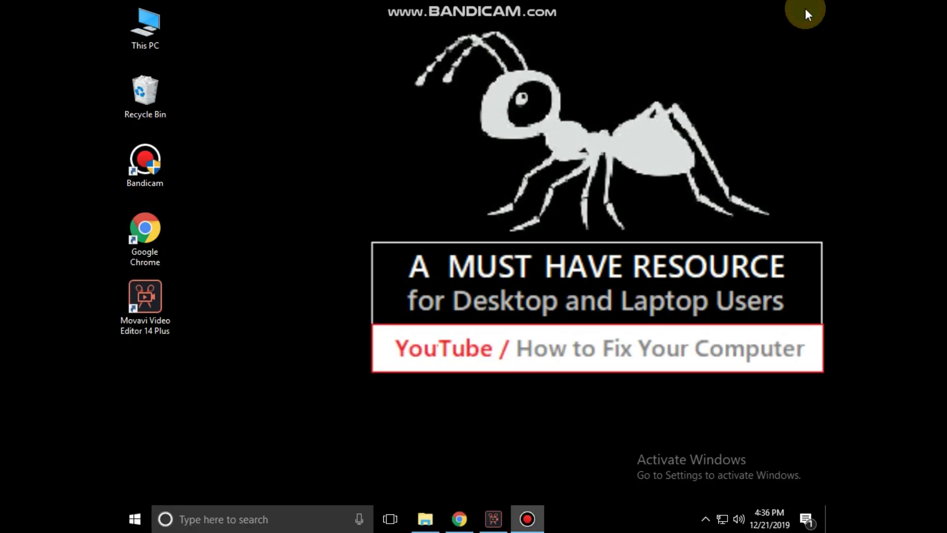
- Append --ignore-certificate-errors to the Google Chrome shortcut's Target after chrome.exe and save it
{"action": "right_click", "coordinate": [153, 226]}
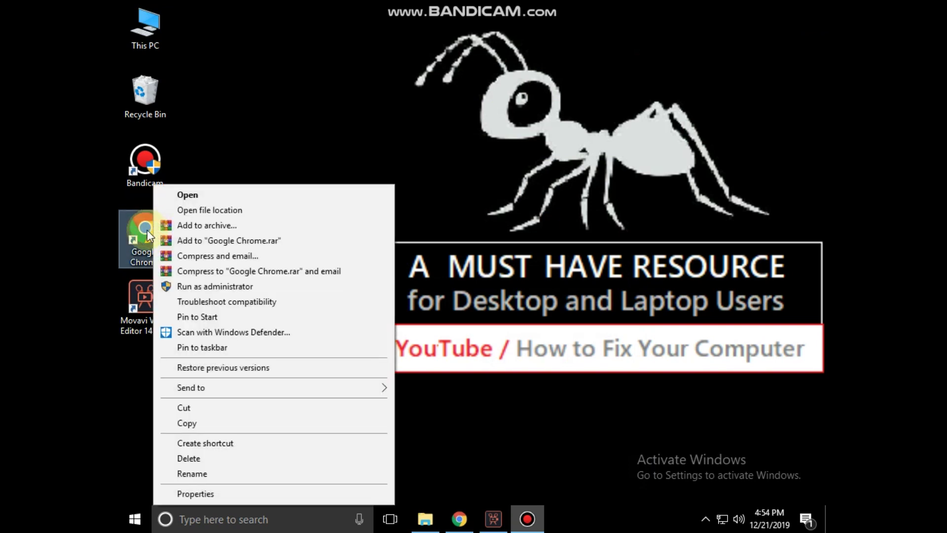
{"action": "left_click", "coordinate": [202, 492]}
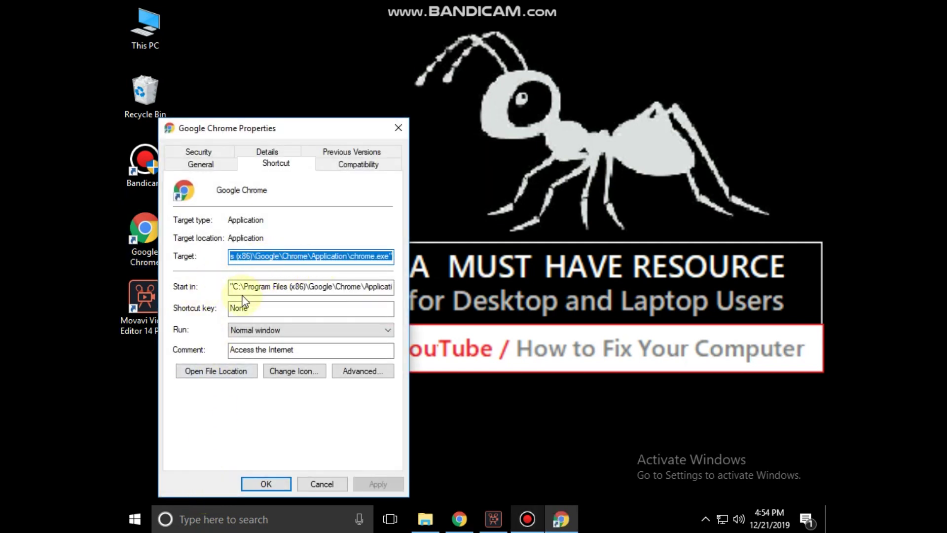
{"action": "left_click", "coordinate": [259, 257]}
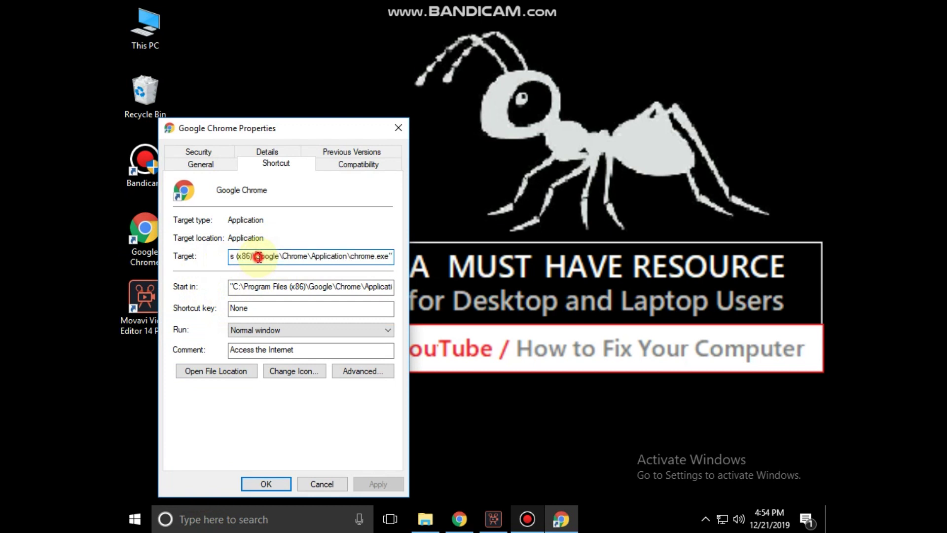
{"action": "left_click", "coordinate": [390, 255]}
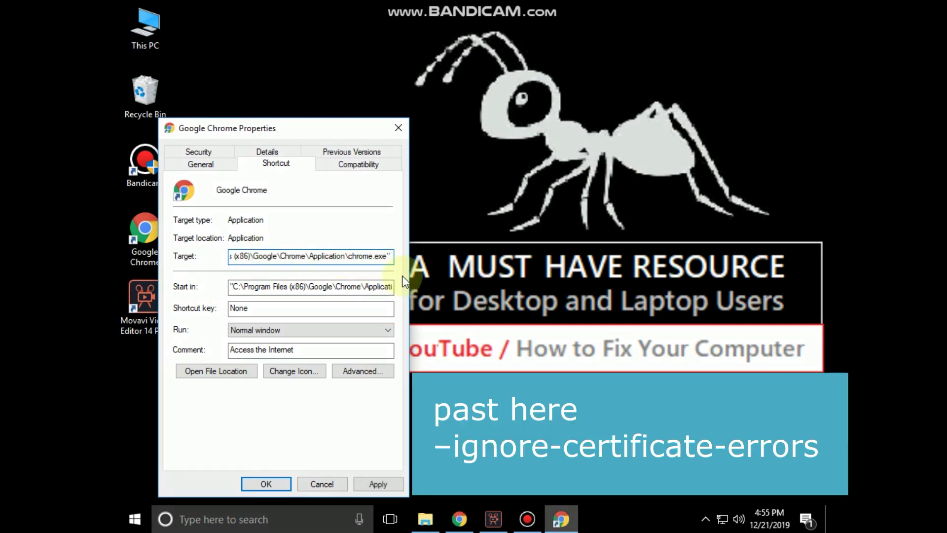
{"action": "type", "text": "-ignore-certificate-errors"}
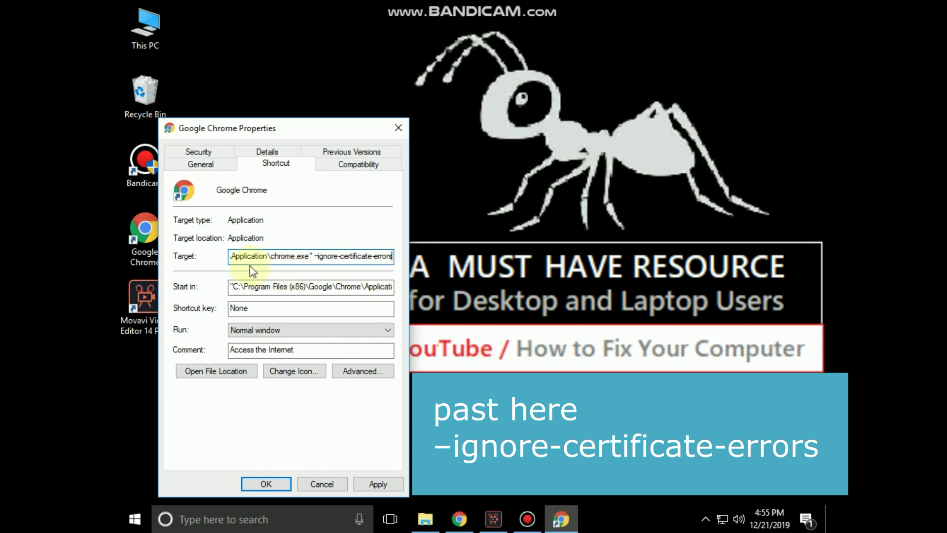
{"action": "left_click_drag", "start_coordinate": [315, 256], "coordinate": [394, 256]}
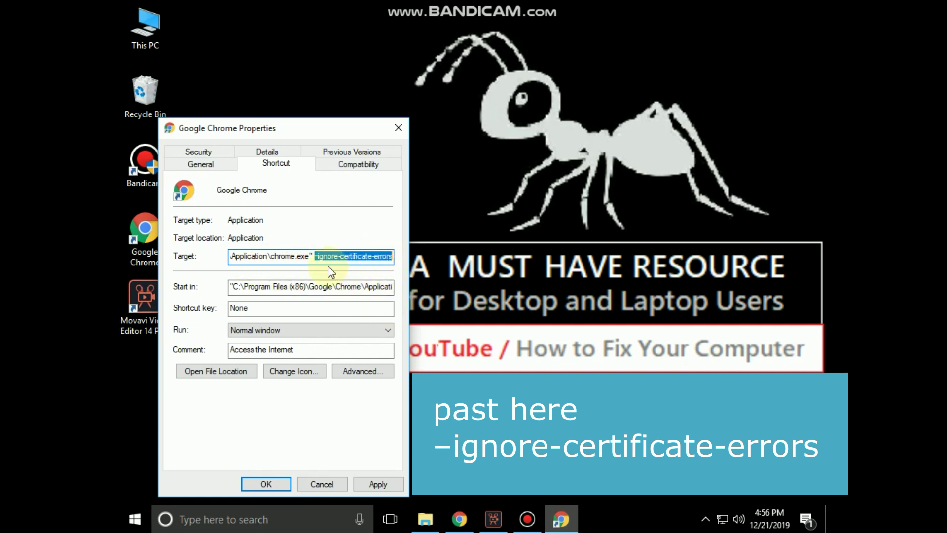
{"action": "left_click", "coordinate": [384, 485]}
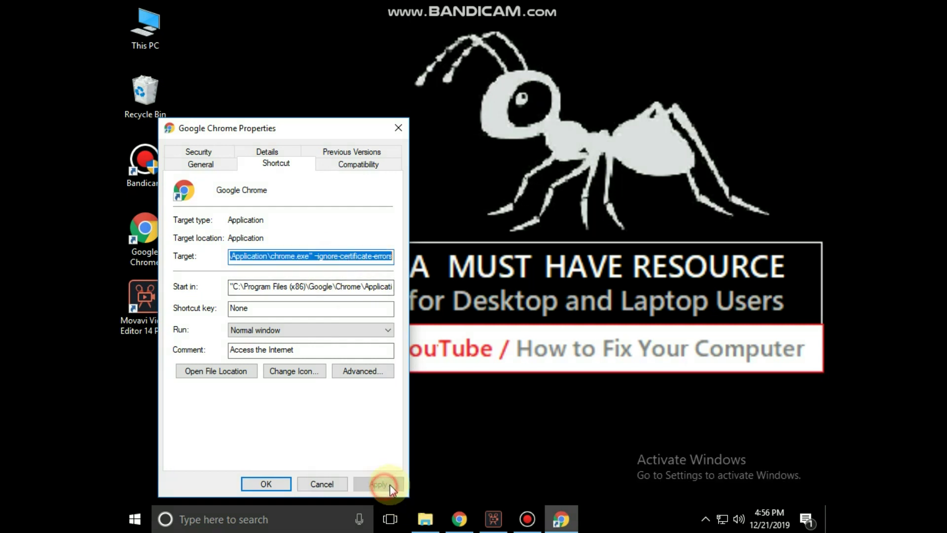
{"action": "left_click", "coordinate": [265, 485]}
- Reopen Internet Options, clear the SSL state on the Content tab, and close the dialog
{"action": "left_click", "coordinate": [310, 522]}
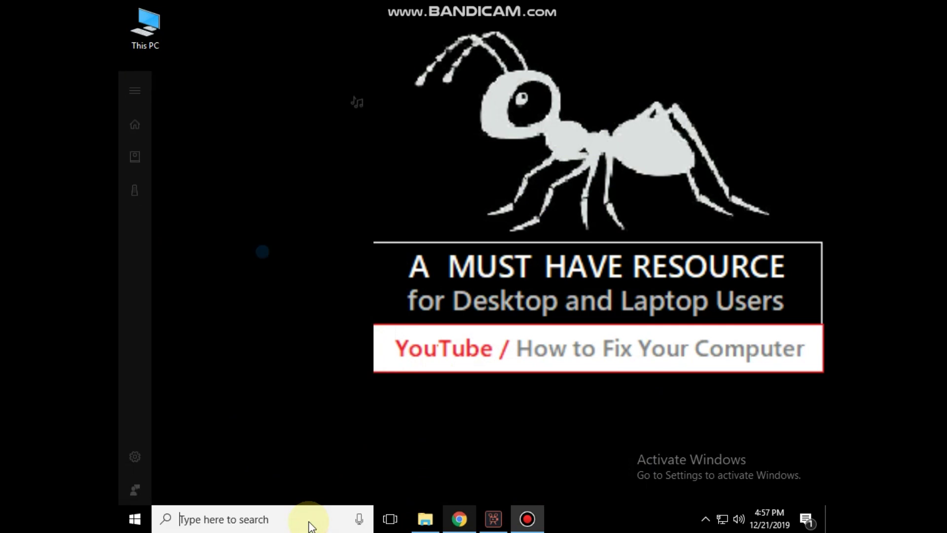
{"action": "type", "text": "internet opt"}
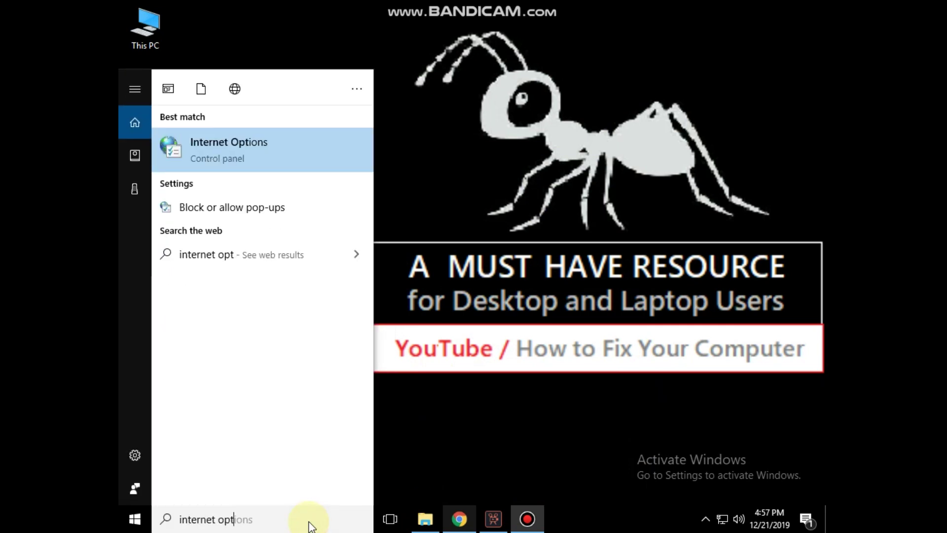
{"action": "type", "text": "ion"}
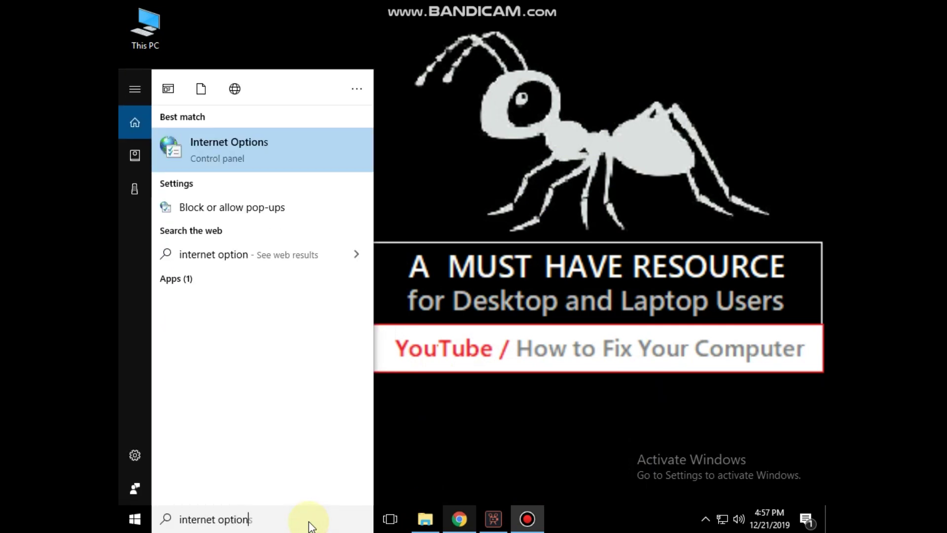
{"action": "left_click", "coordinate": [274, 152]}
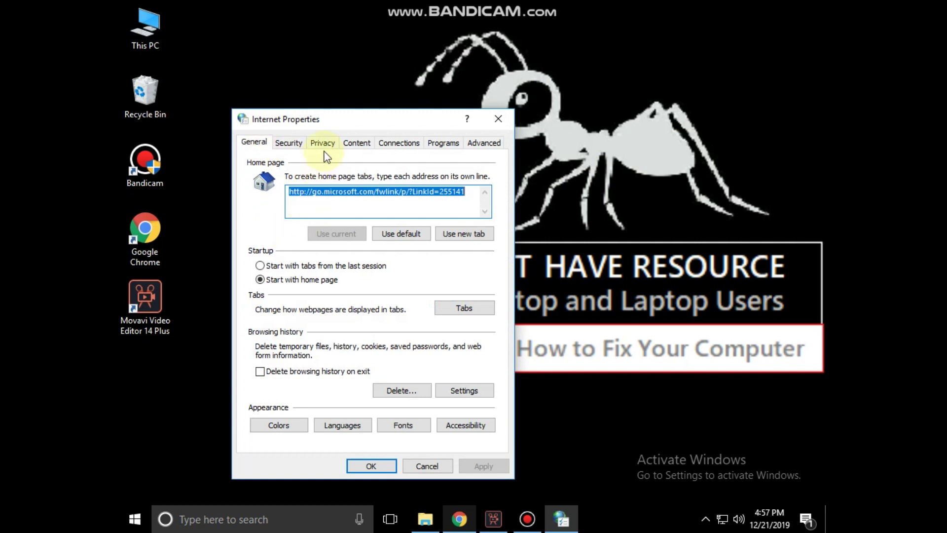
{"action": "left_click", "coordinate": [349, 146]}
{"action": "left_click", "coordinate": [297, 203]}
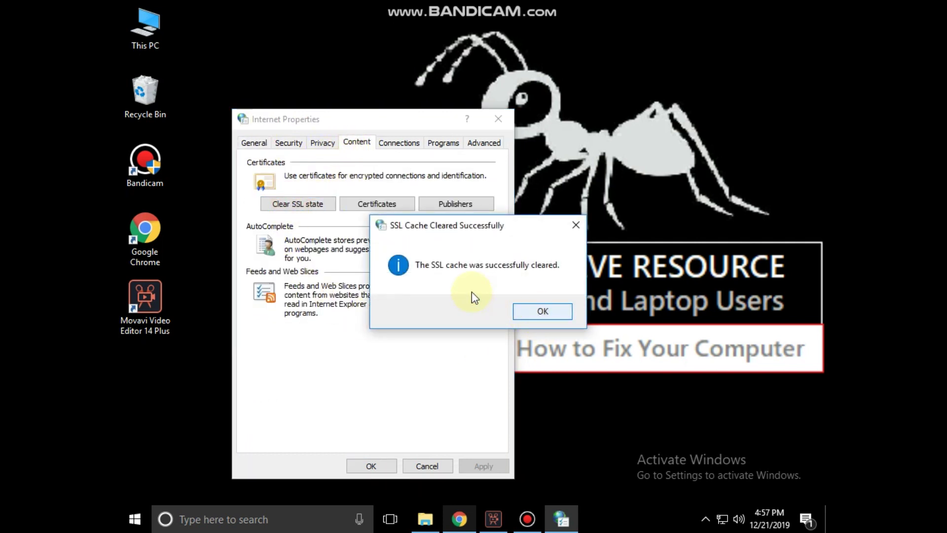
{"action": "left_click", "coordinate": [548, 307]}
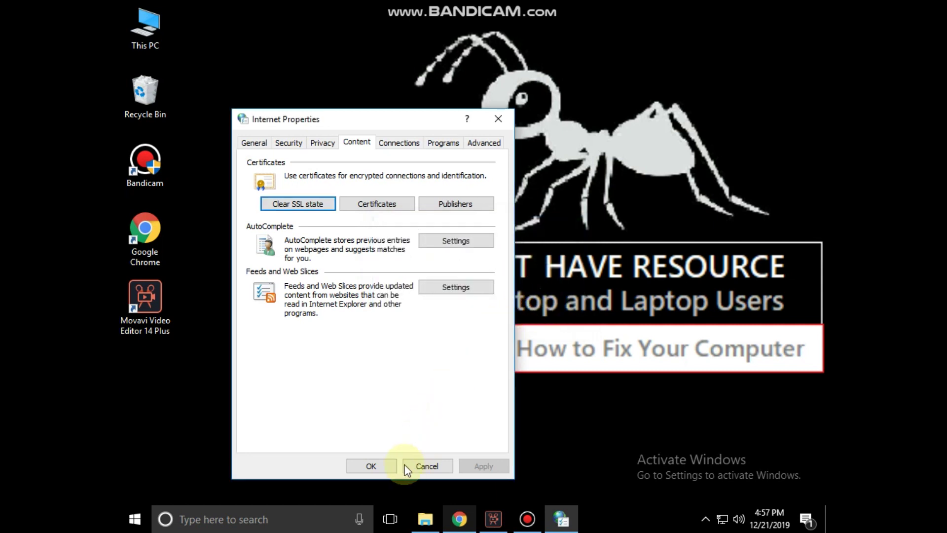
{"action": "left_click", "coordinate": [384, 464]}
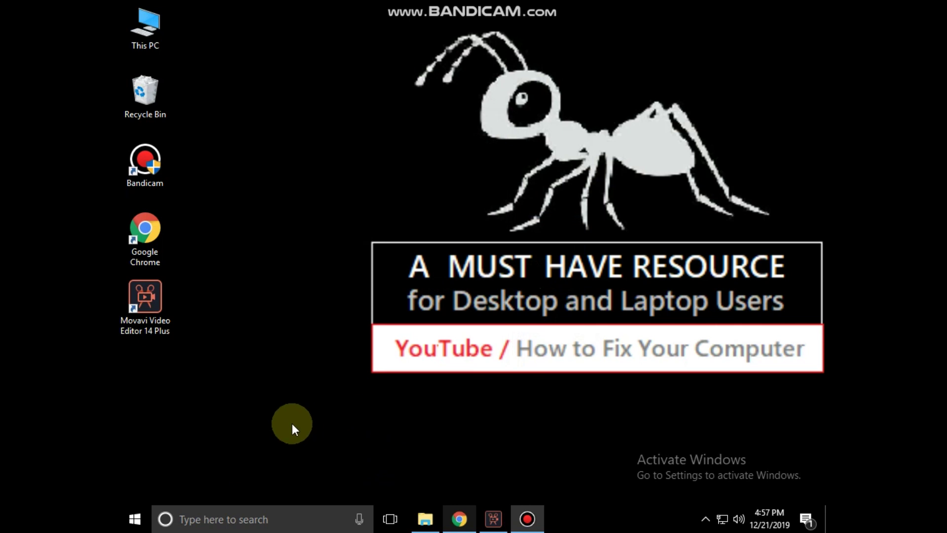
- Launch Chrome and check About Chrome for updates, showing Version 79.0.3945.88 (64-bit)
{"action": "left_click", "coordinate": [459, 518]}
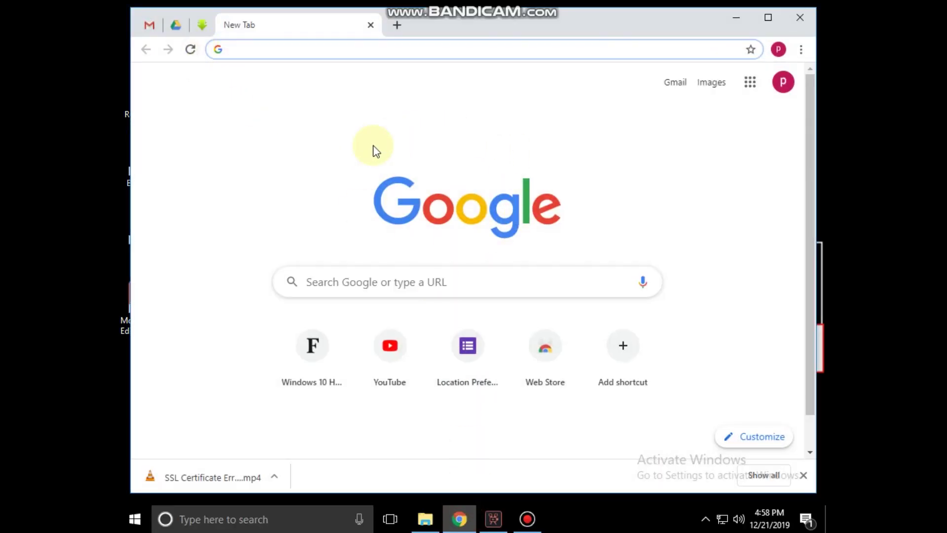
{"action": "left_click", "coordinate": [800, 50]}
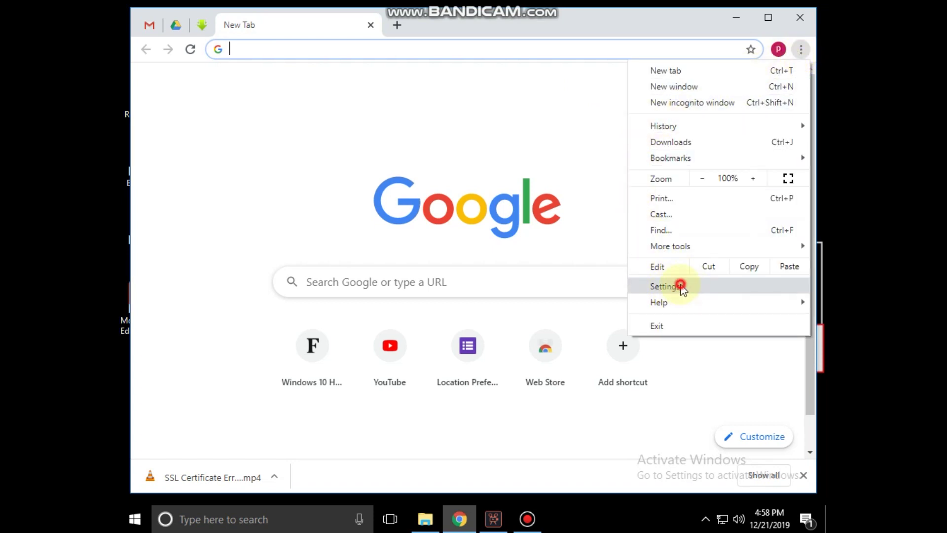
{"action": "left_click", "coordinate": [682, 288]}
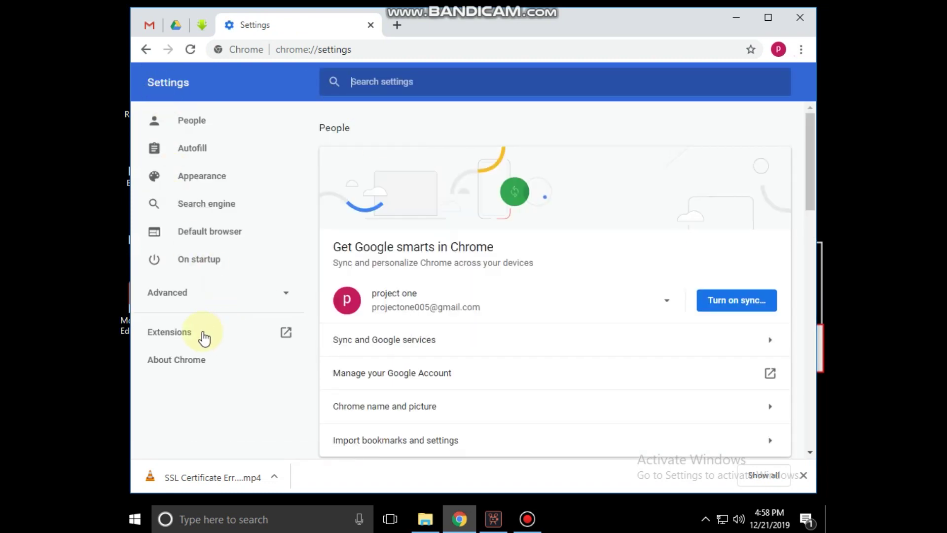
{"action": "left_click", "coordinate": [166, 362]}
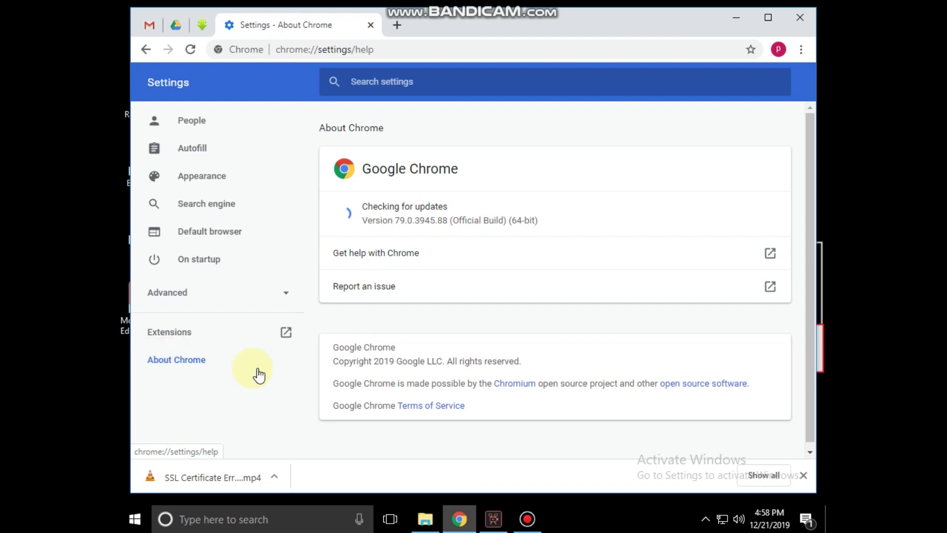